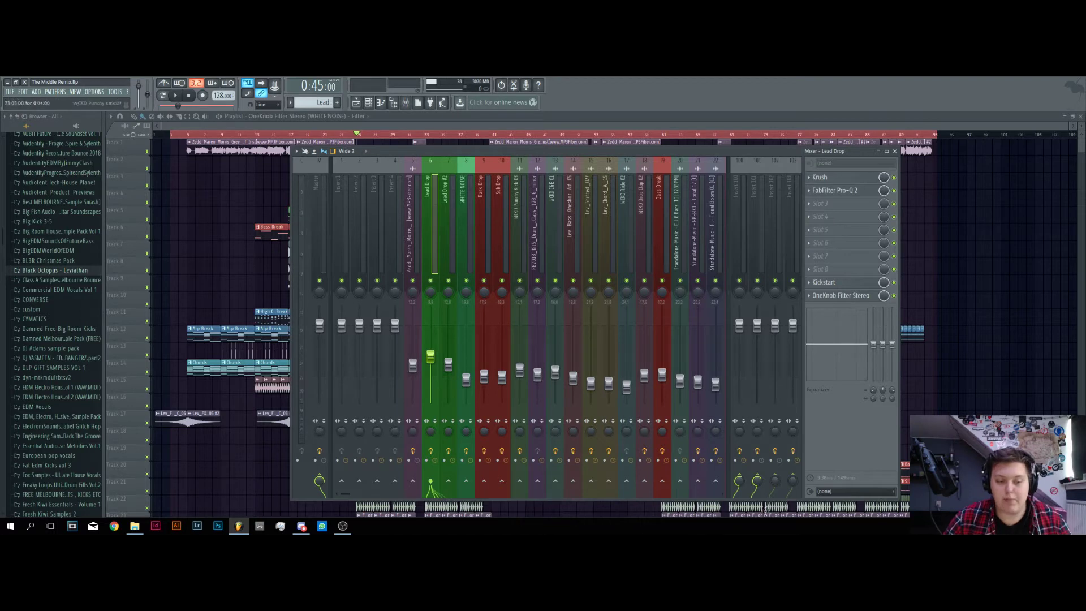
Rename mixer track Insert 100 as "Reverb 1" and colour it yellow
left_click(741, 202)
left_click(756, 202)
left_click(744, 199)
right_click(748, 159)
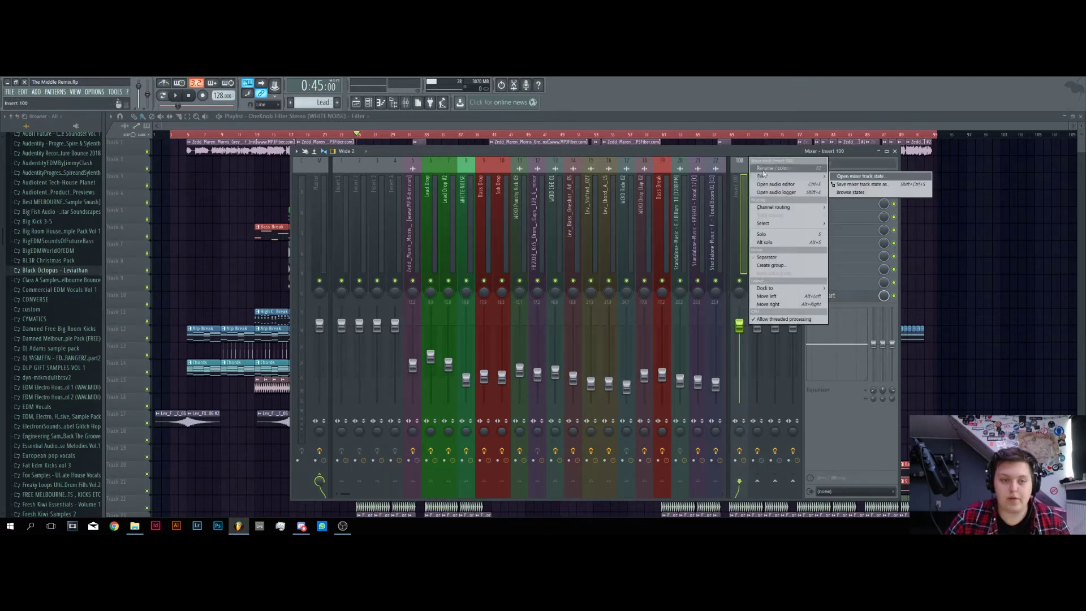
left_click(770, 168)
type("Rerve")
key("BackSpace")
key("BackSpace")
key("BackSpace")
type("verb 1")
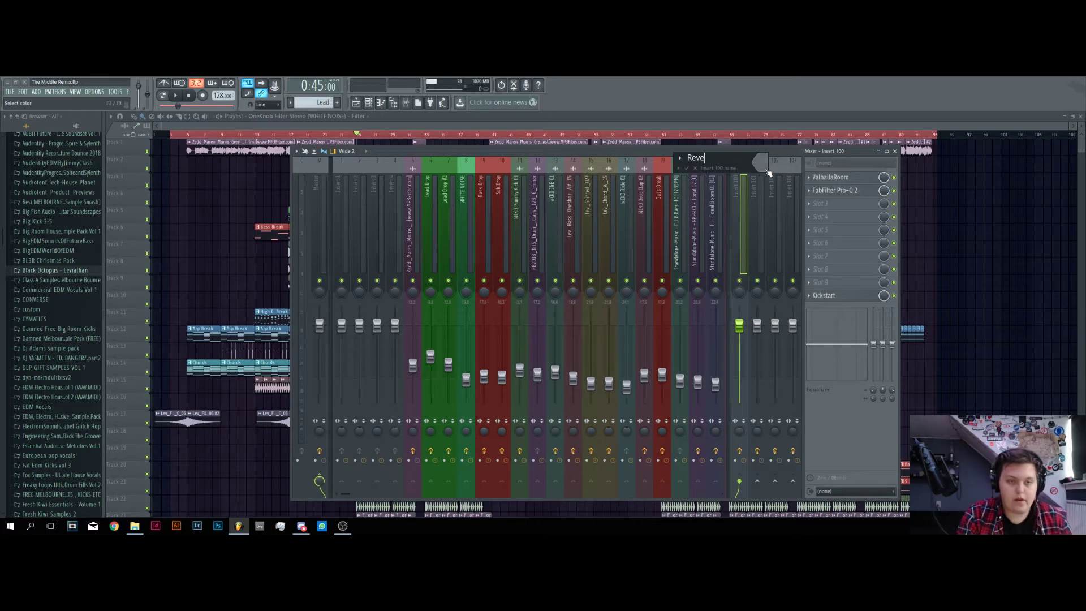
mouse_move(765, 171)
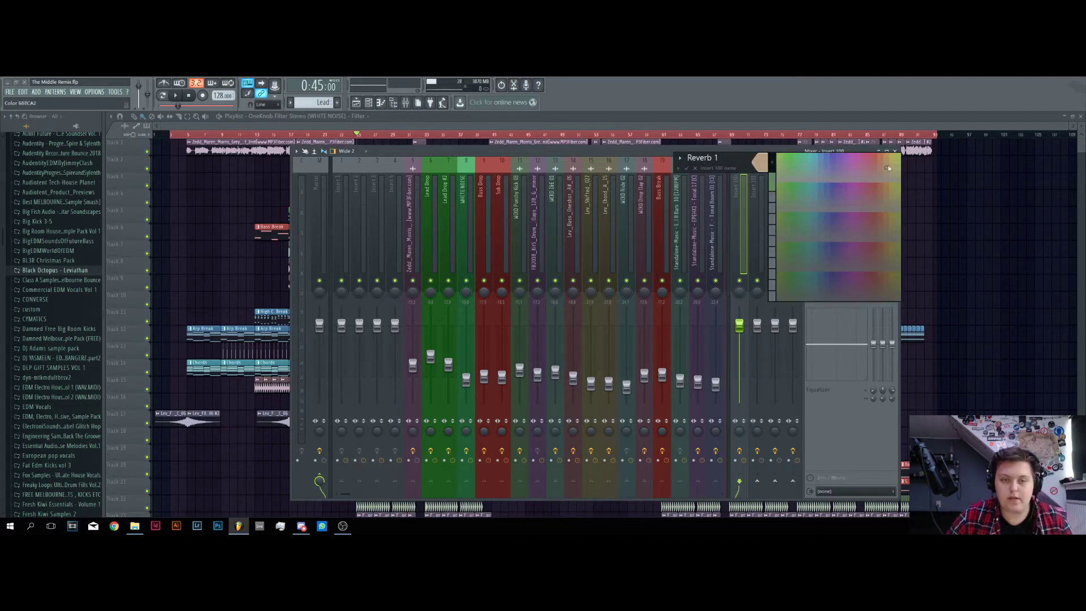
key("Return")
Rename mixer track Insert 101 as "Reverb 2" and colour it blue
right_click(760, 176)
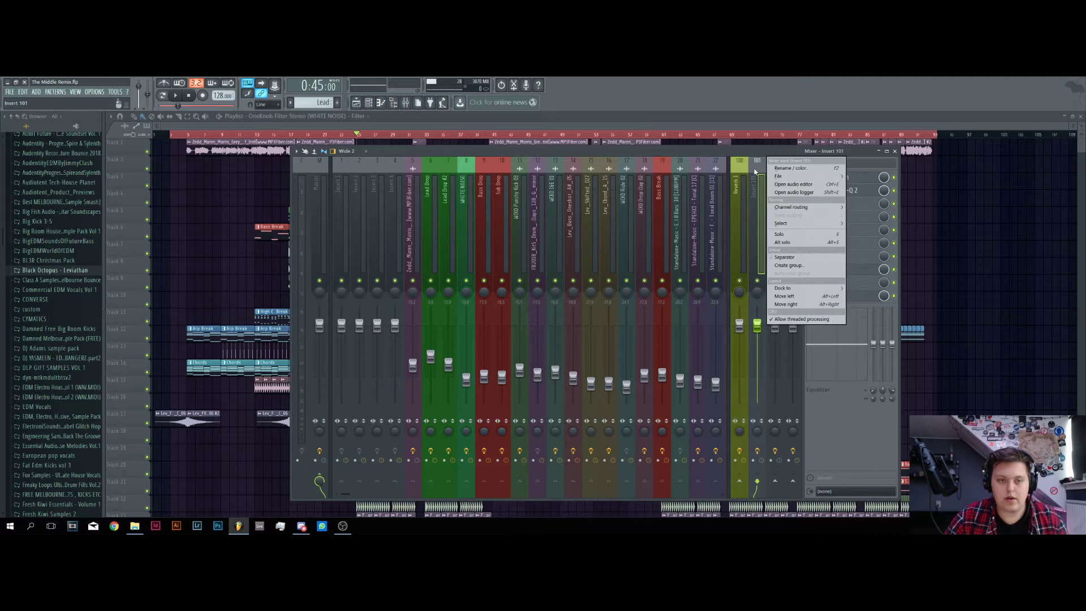
left_click(790, 170)
type("Reverb ")
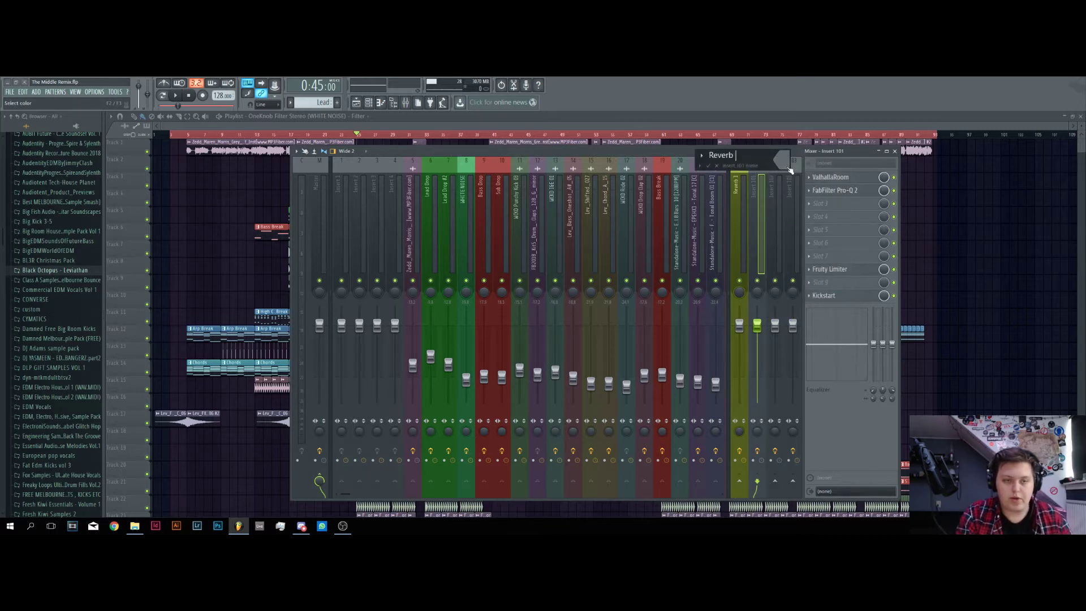
type("2")
key("Return")
Examine the ValhallaRoom reverb settings and the FabFilter Pro-Q 2 curve on the Reverb 1 track
left_click(735, 178)
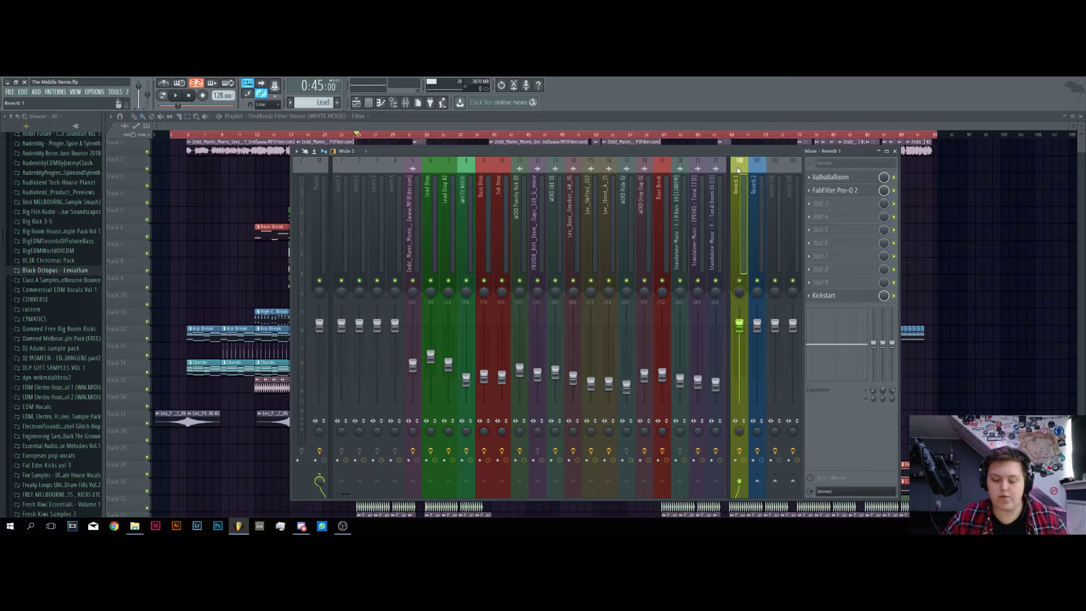
left_click(850, 179)
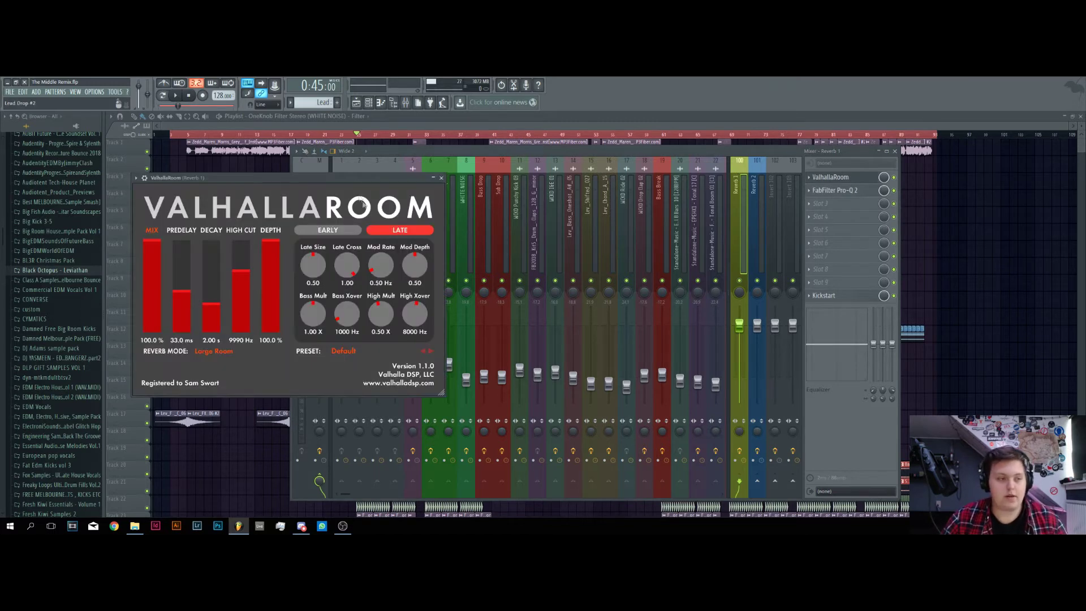
left_click_drag(358, 177, 605, 168)
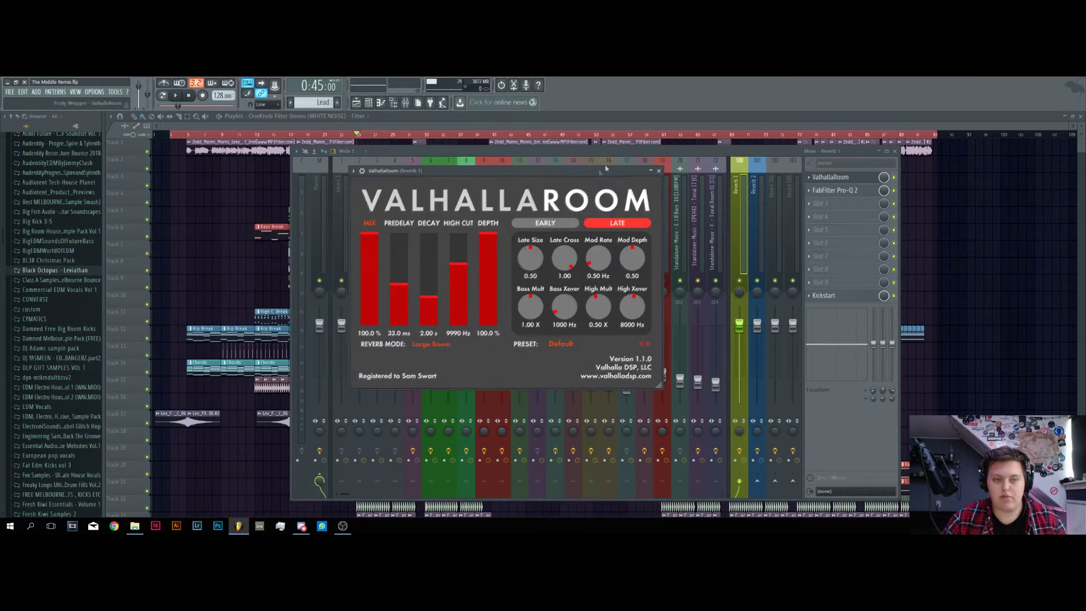
left_click(840, 191)
left_click_drag(437, 195, 709, 206)
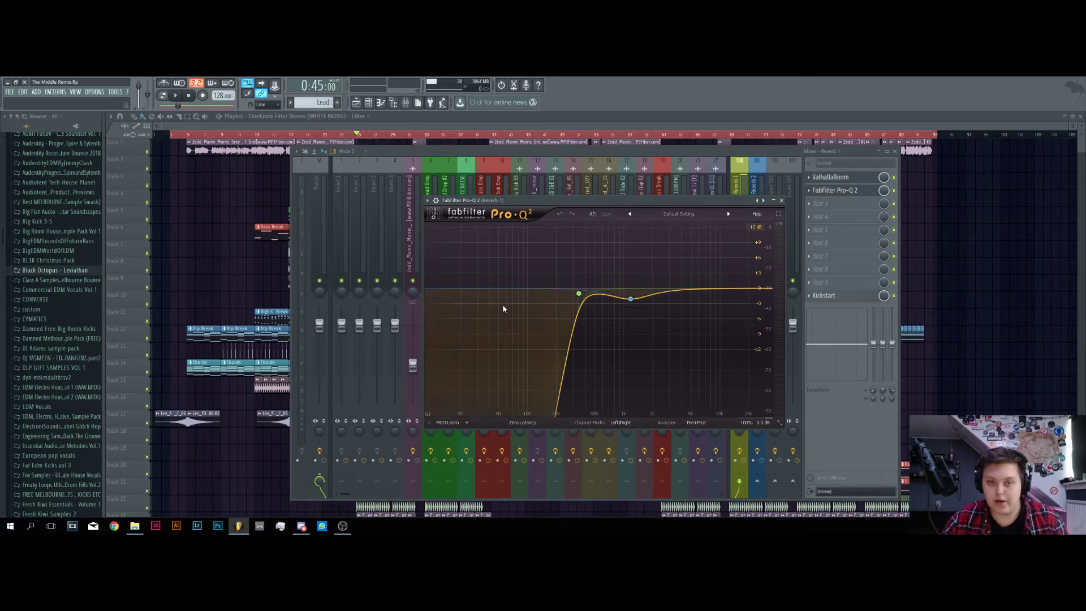
left_click_drag(648, 203, 557, 216)
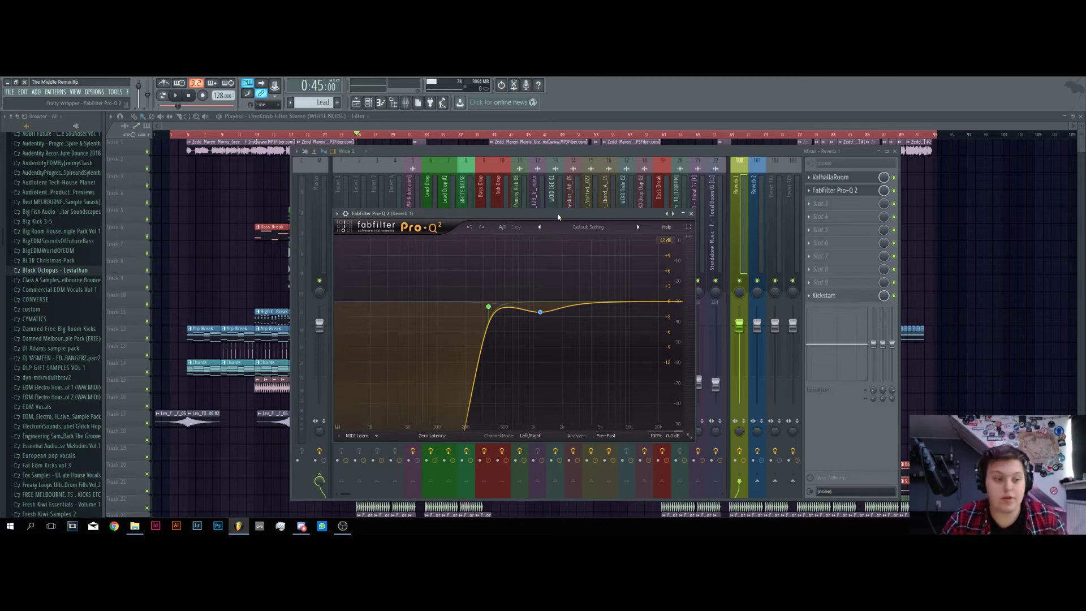
Check the Kickstart sidechain effect on the Reverb 1 track and close its window
left_click(840, 297)
left_click_drag(311, 189, 465, 210)
key("Escape")
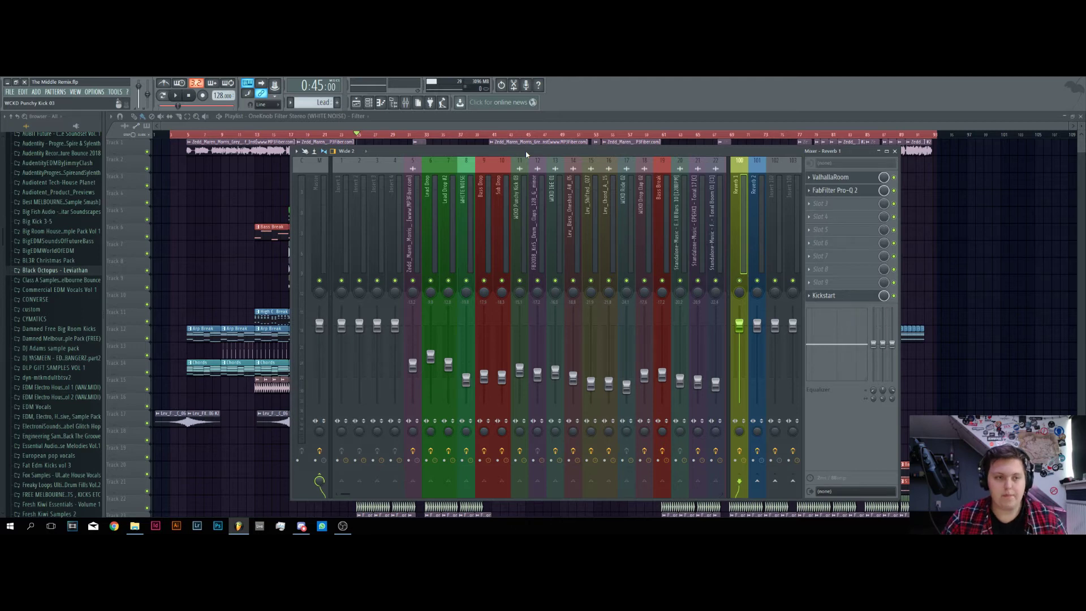
View the drop in the playlist and play it briefly with the two Lead Drop tracks and both reverb tracks
key("F9")
scroll(488, 129, "up", 5)
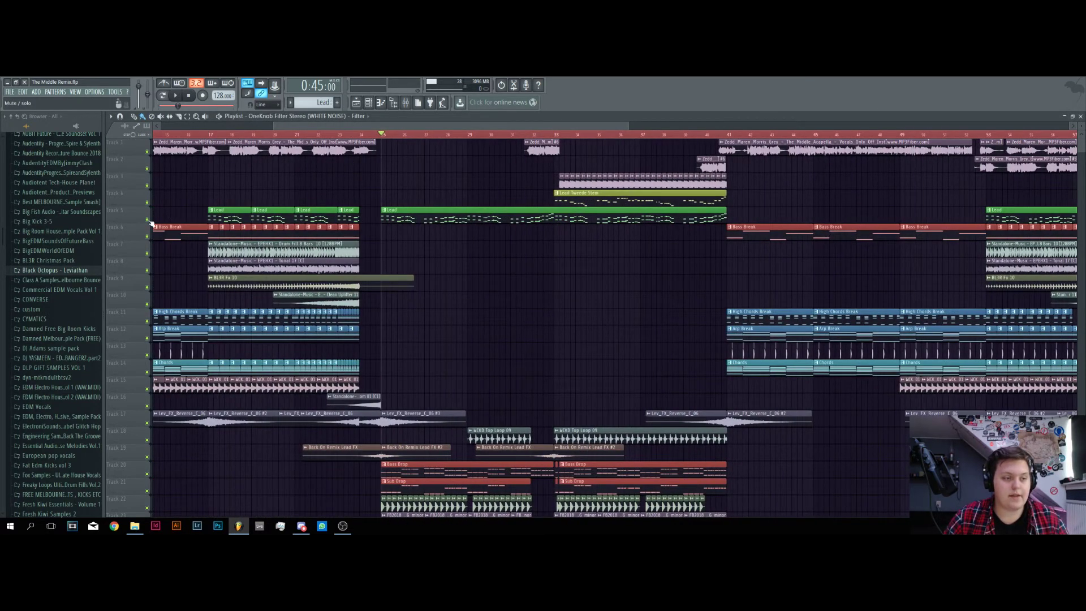
left_click(405, 103)
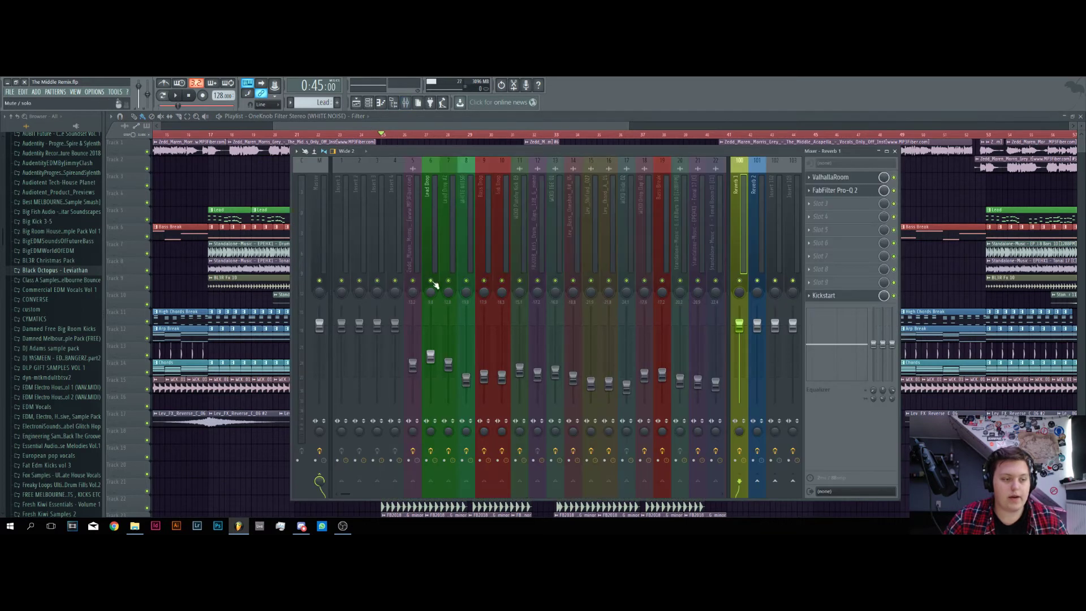
key("space")
key("space")
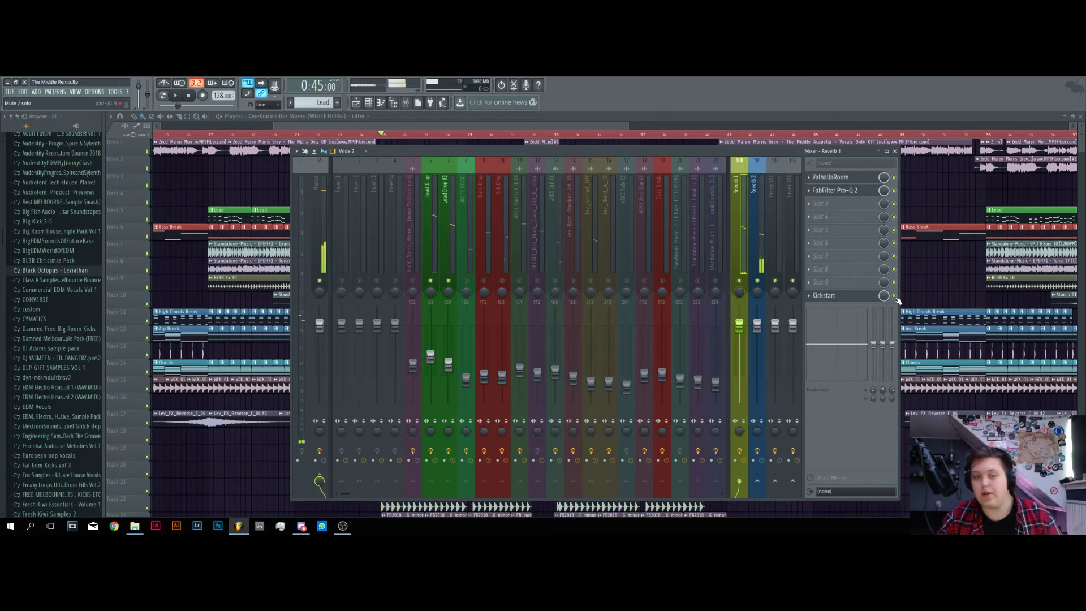
Mute the Reverb 2 track and play the drop to hear the leads through Reverb 1 only
left_click(757, 280)
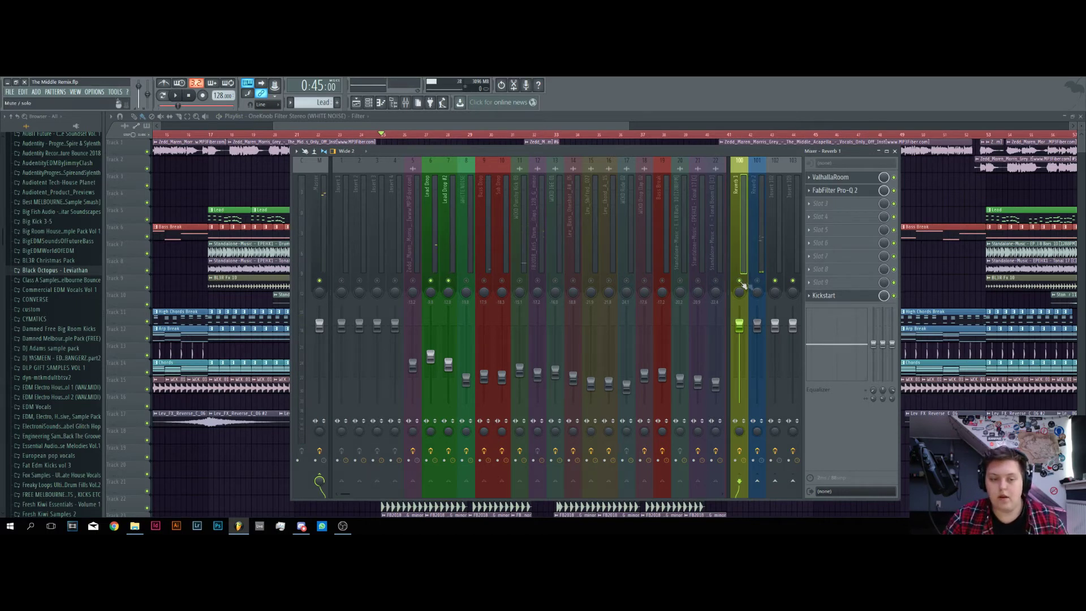
key("space")
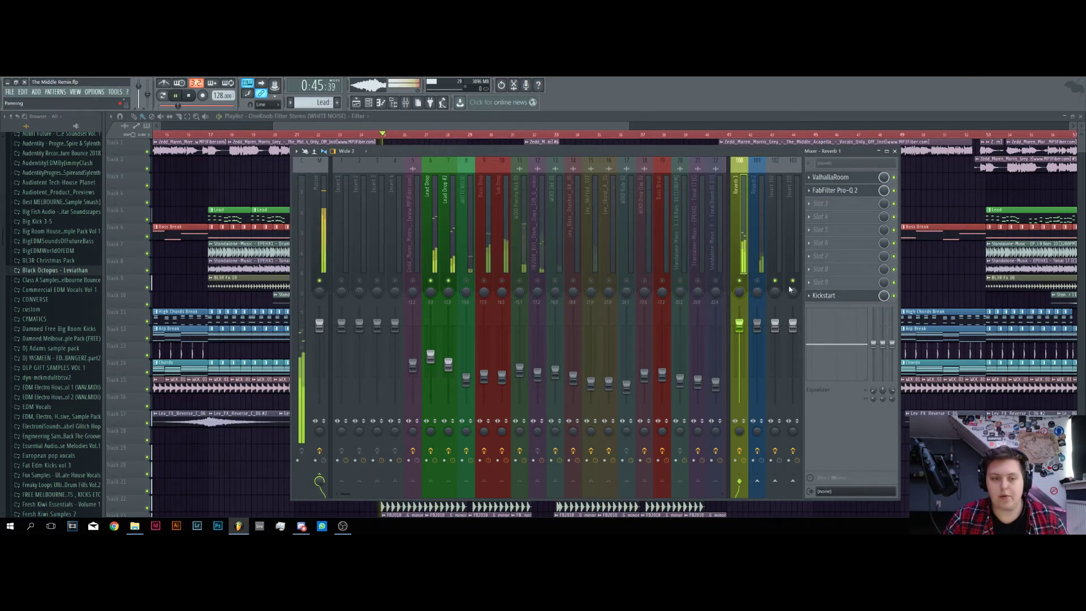
key("space")
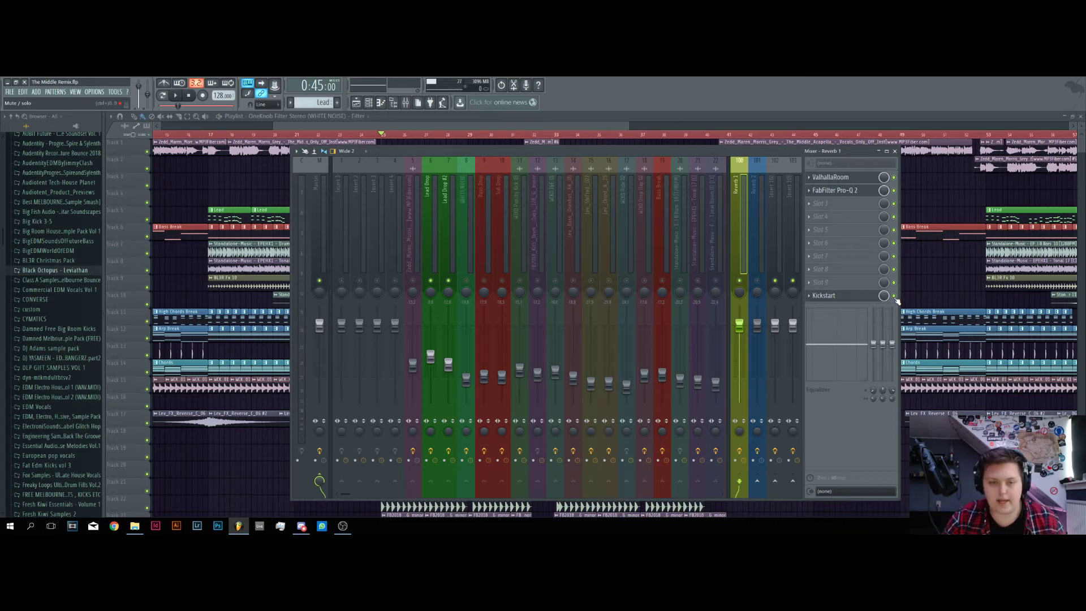
Bypass Kickstart on the Reverb 1 track and replay the drop to compare the reverb with and without ducking
left_click(893, 295)
key("space")
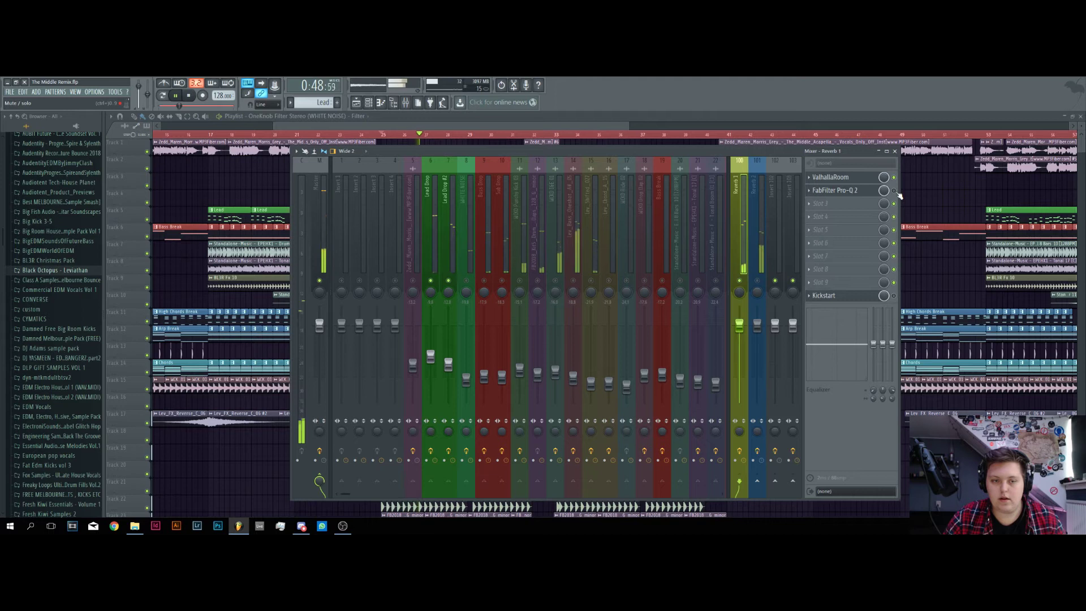
key("space")
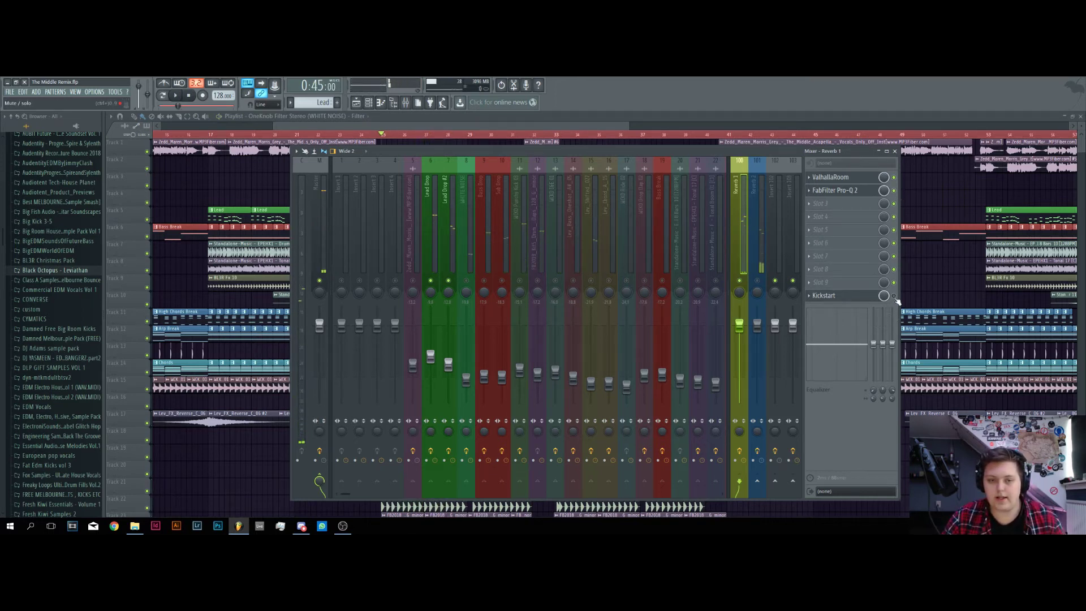
key("space")
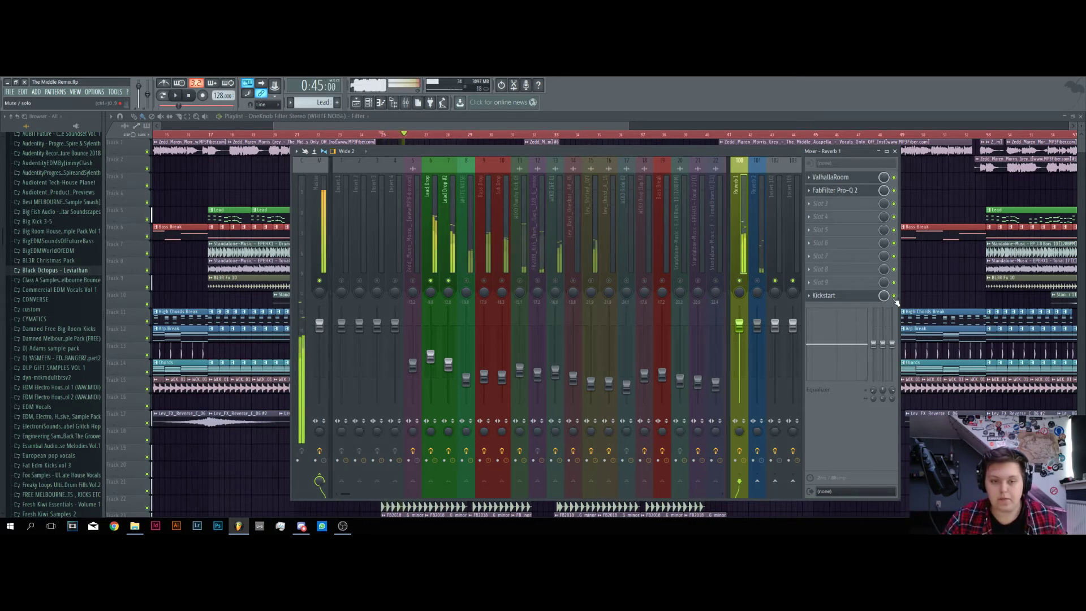
key("space")
Set the sidechain input of the Fruity Limiter on the Reverb 2 track to Lead Drop
left_click(756, 261)
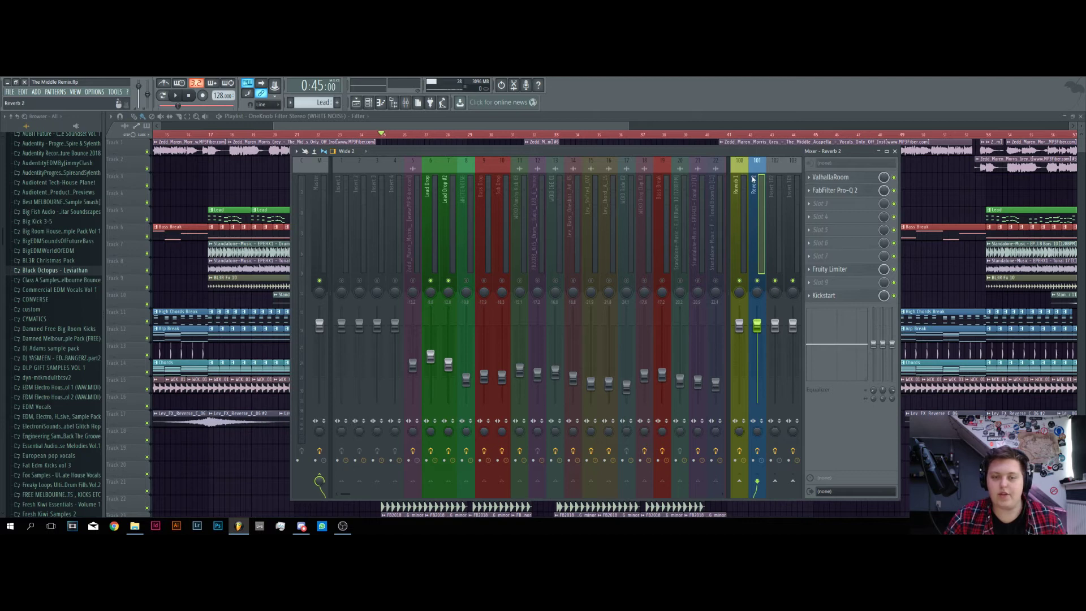
left_click(830, 269)
left_click_drag(353, 211, 691, 200)
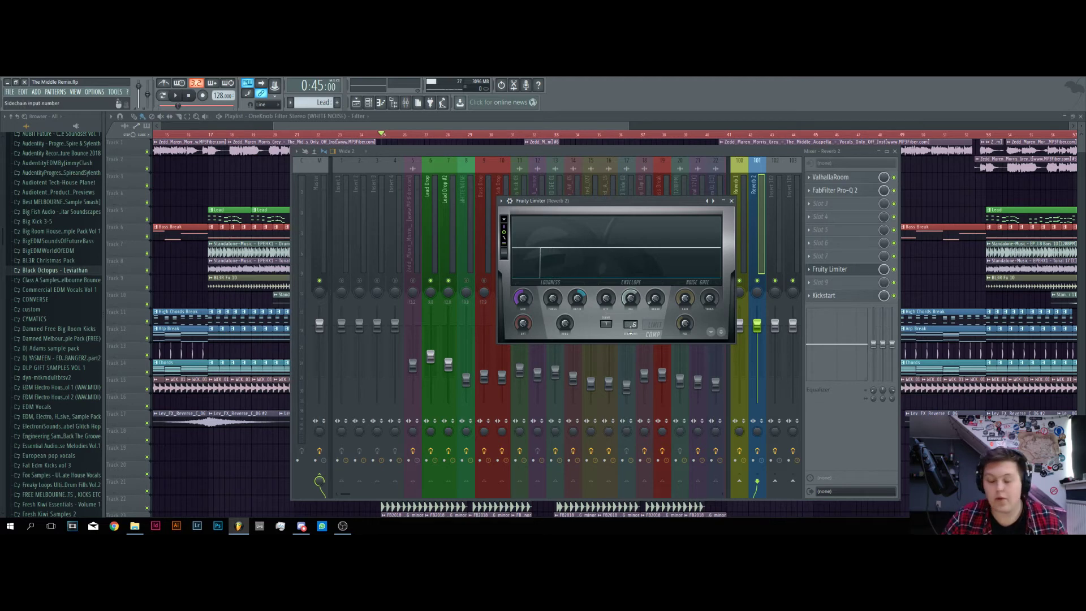
left_click(630, 327)
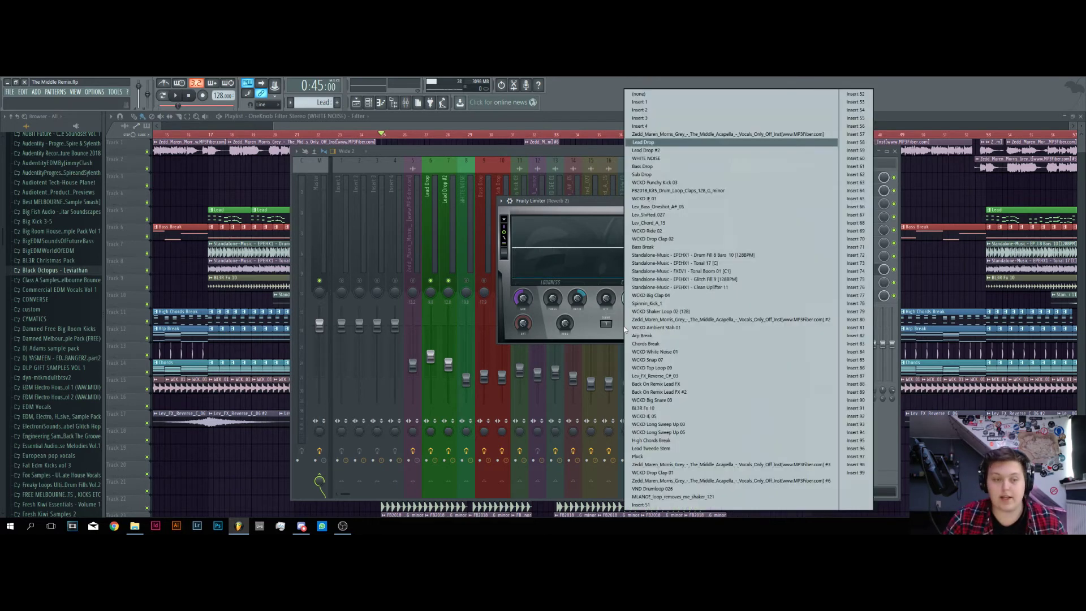
left_click(637, 142)
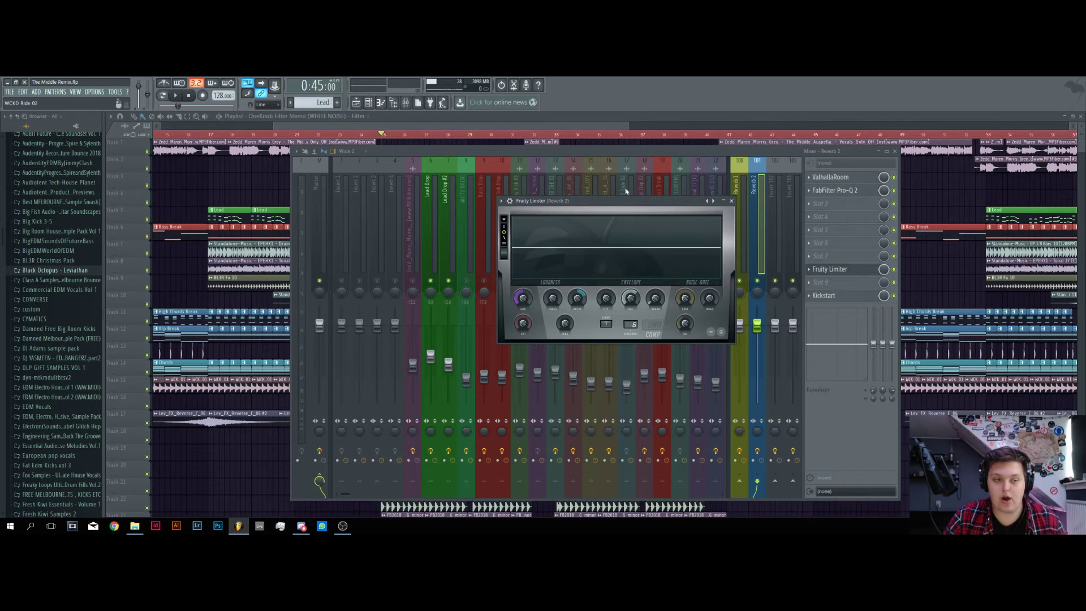
left_click(685, 151)
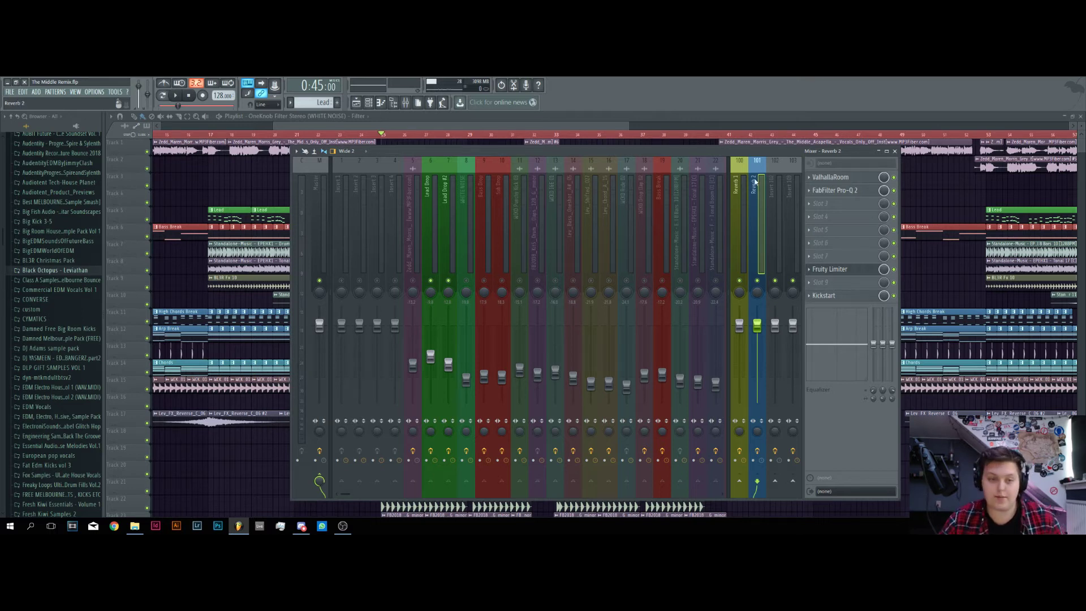
Examine the FabFilter Pro-Q 2 curve and the Kickstart effect on the Reverb 2 track
left_click(842, 193)
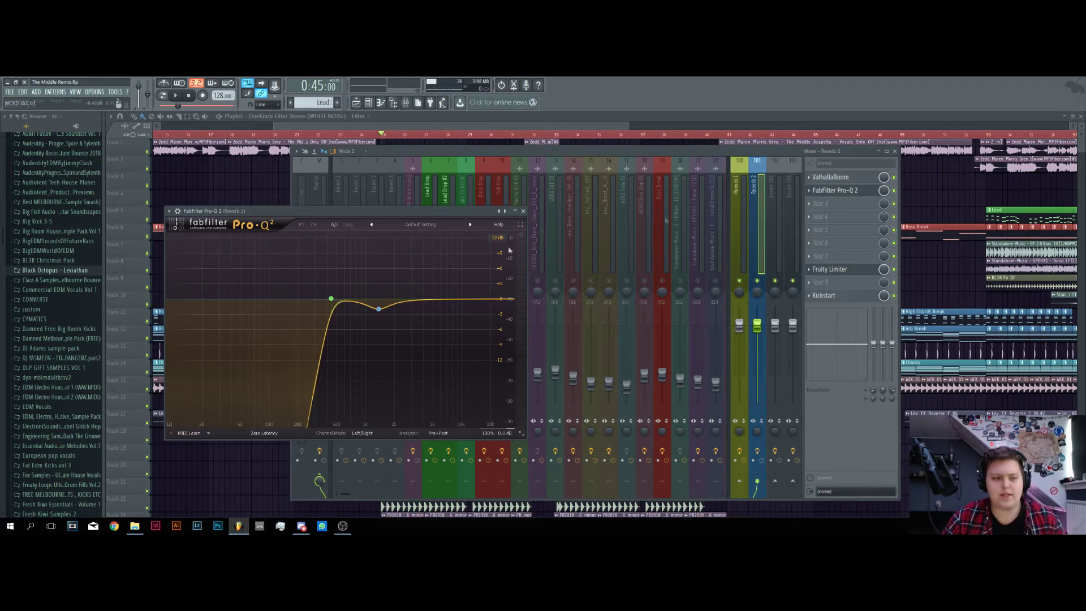
left_click(844, 298)
left_click_drag(317, 199, 563, 201)
left_click(647, 202)
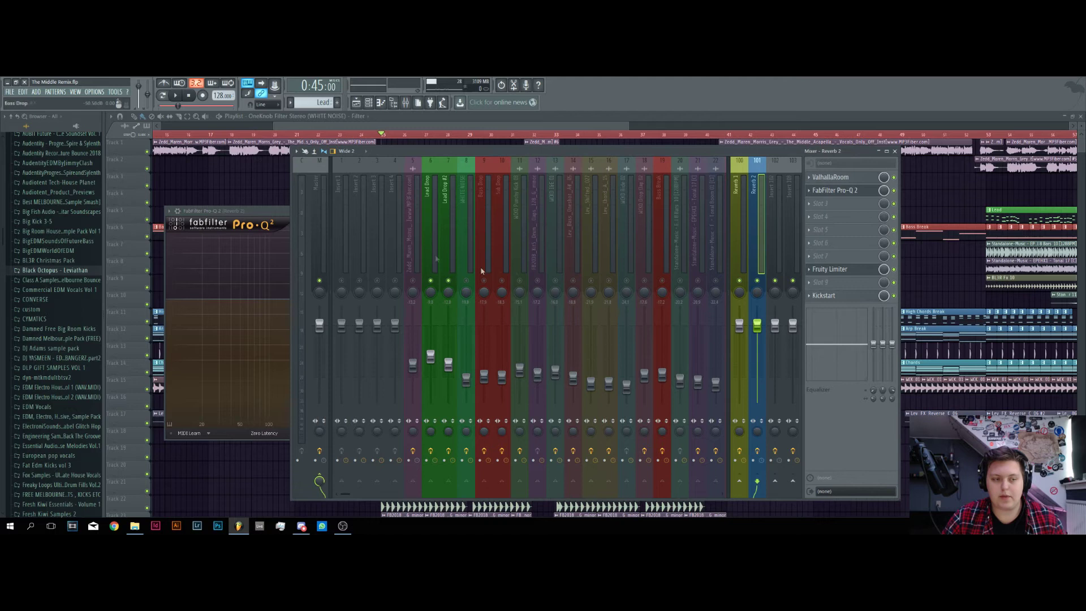
Review the compressor settings of the Fruity Limiter on the Reverb 2 track and close it
left_click(830, 269)
left_click_drag(498, 219, 711, 261)
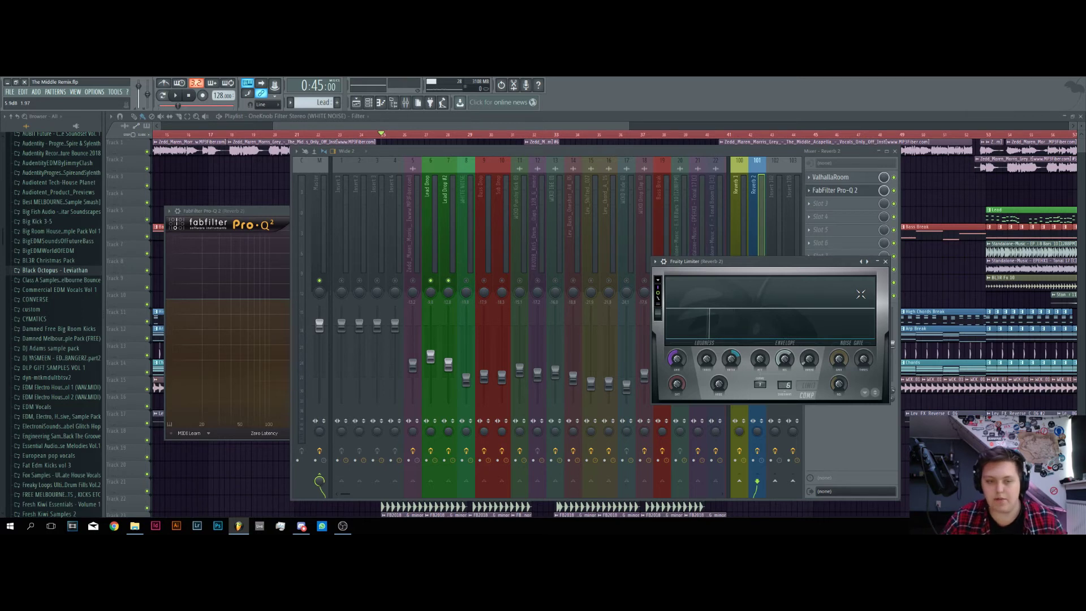
left_click_drag(827, 262, 739, 166)
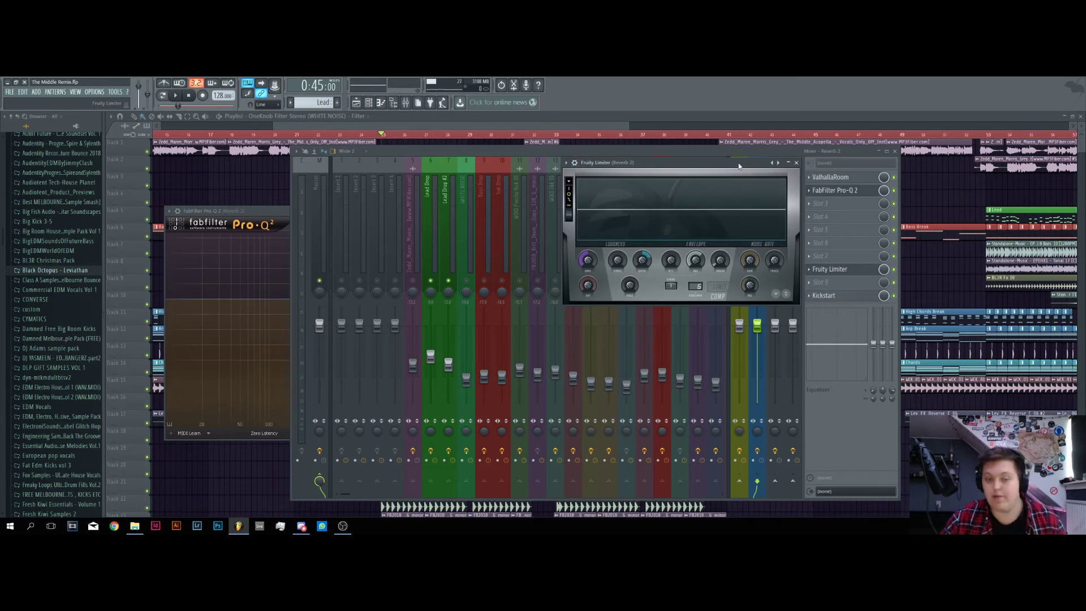
left_click(716, 152)
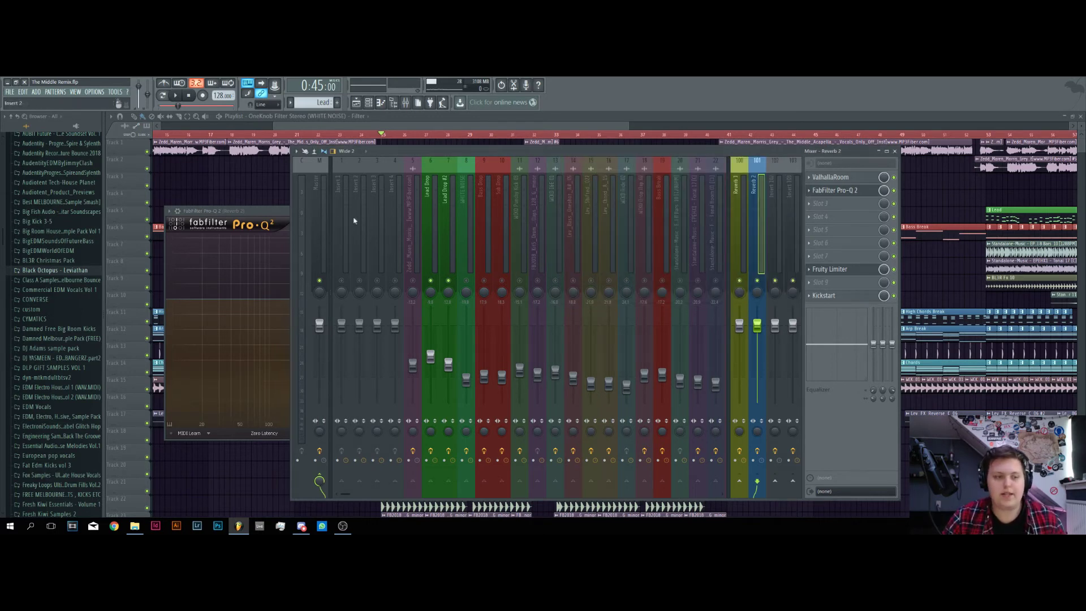
Select the Lead Drop track and play the drop twice to hear the leads through Reverb 2 only
left_click(428, 191)
key("space")
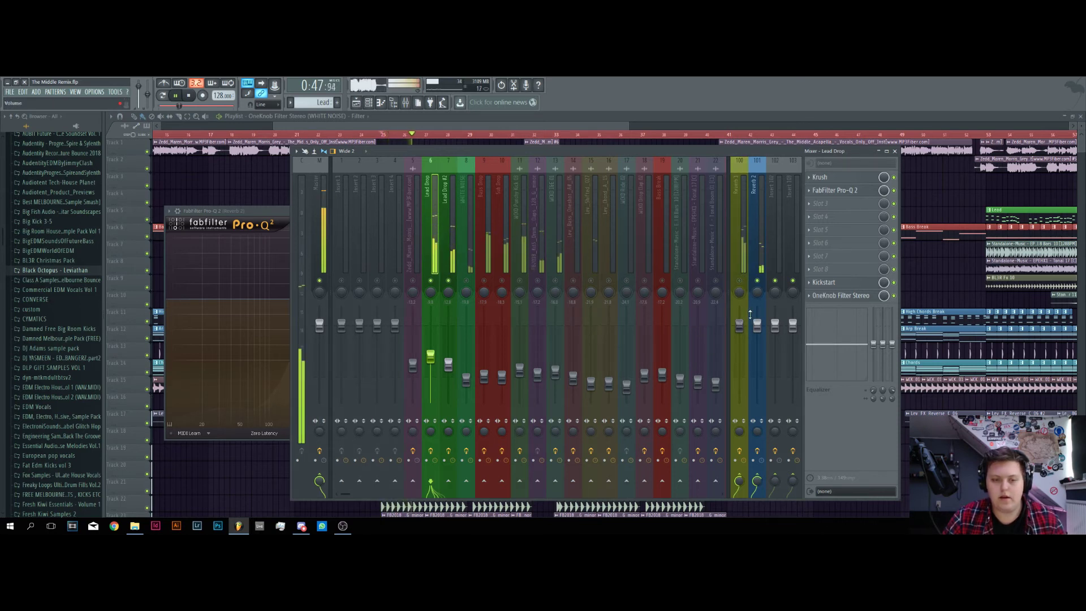
key("space")
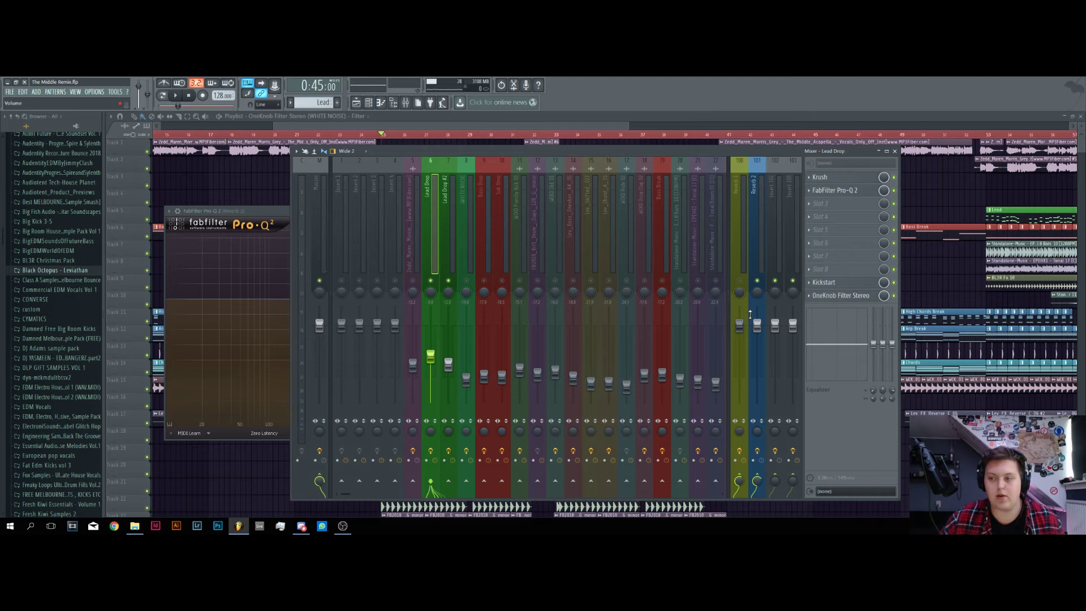
key("space")
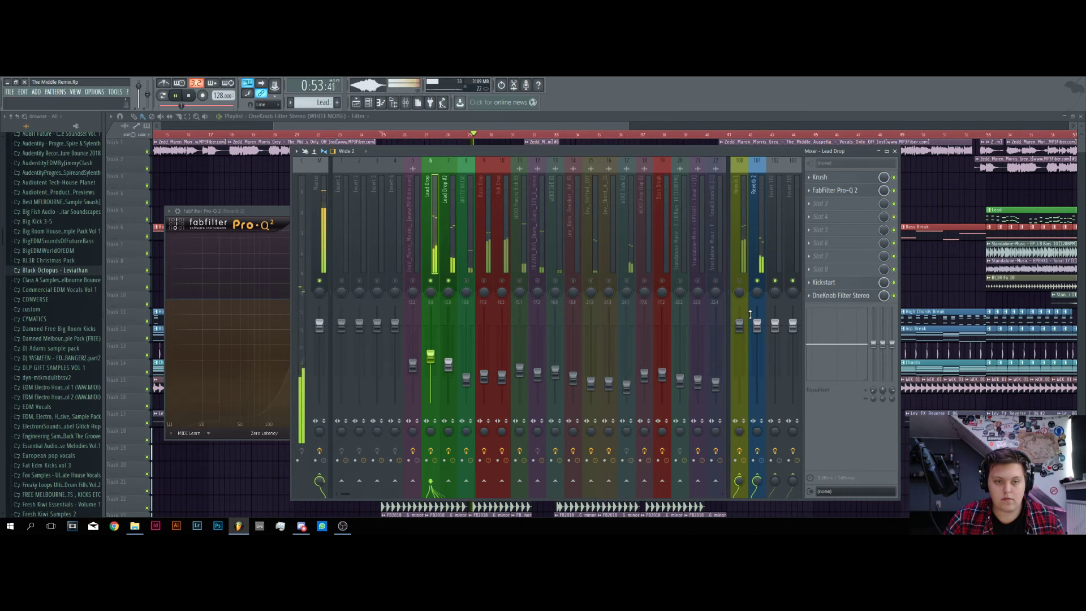
key("space")
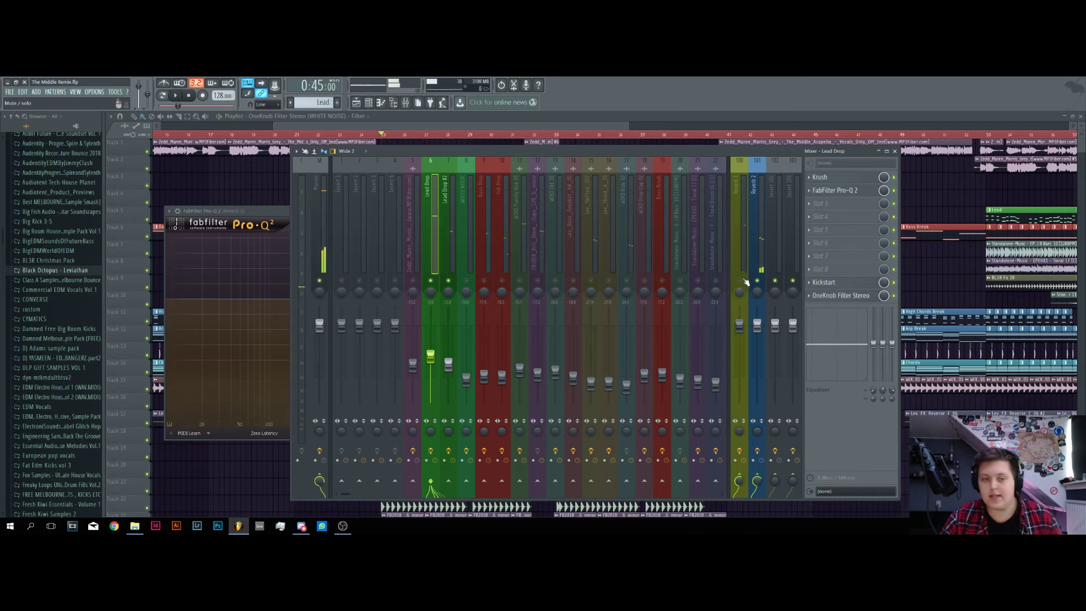
Select the Reverb 1 track, play the drop from its start, and compare its effect slots with those of Reverb 2
left_click(743, 229)
key("space")
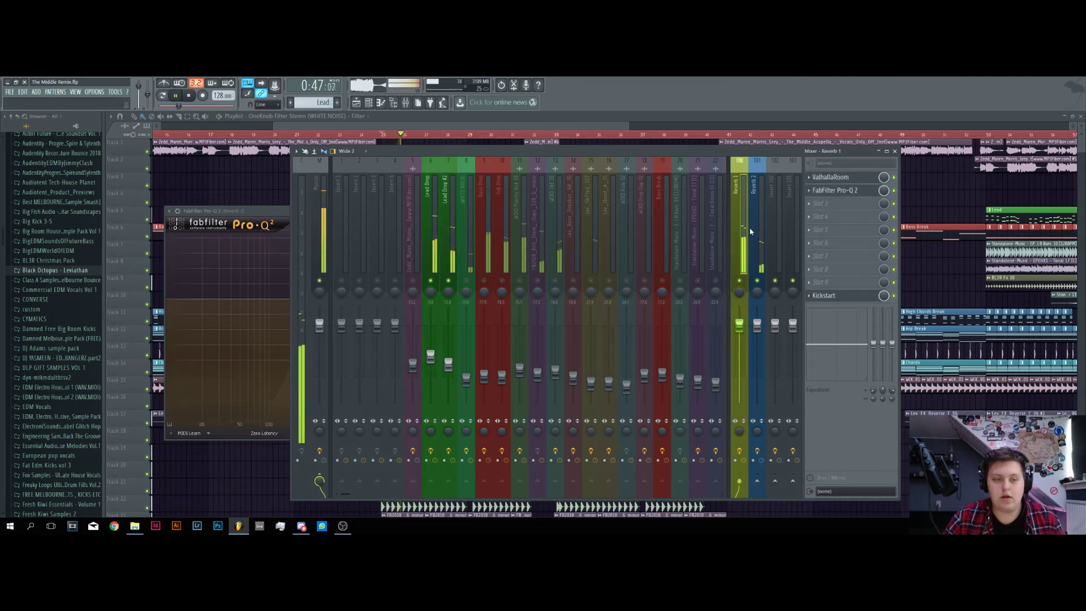
key("space")
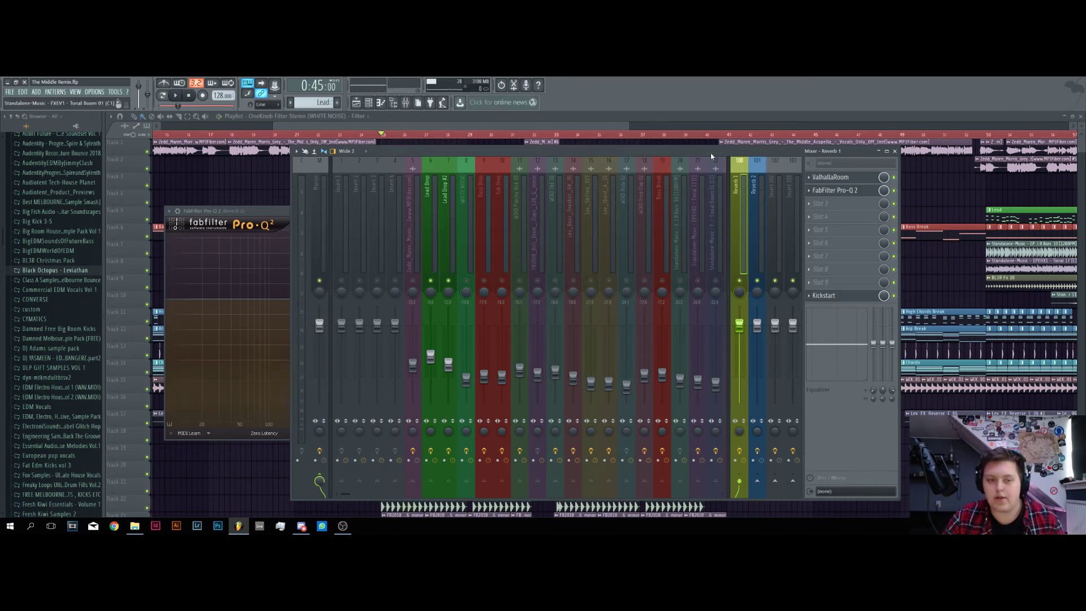
left_click(761, 193)
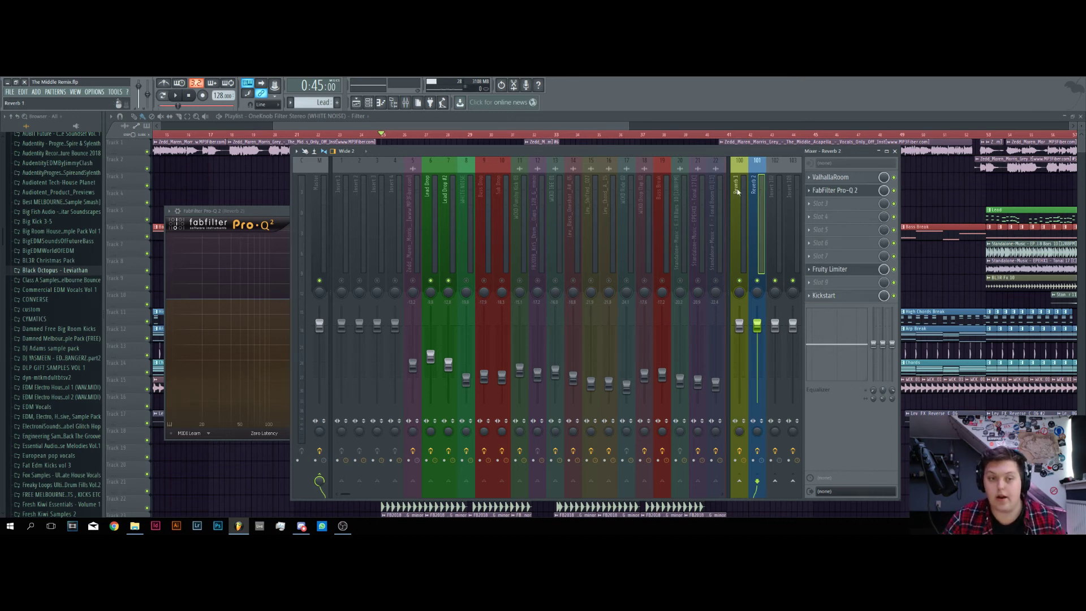
left_click(740, 191)
Play the transition from the end of the drop into the break in the playlist, starting within bar 40
left_click(616, 121)
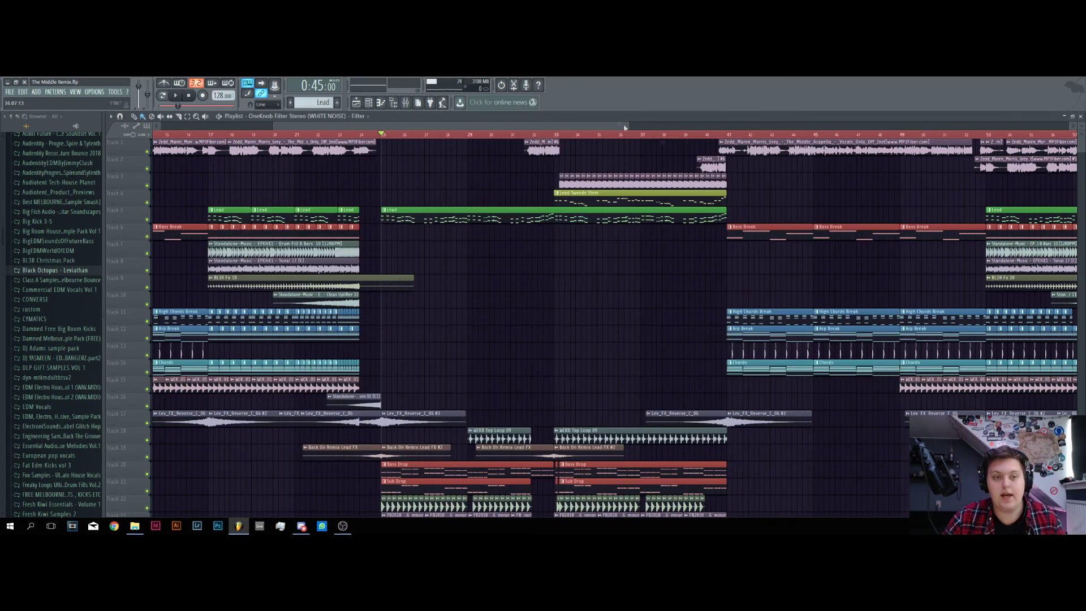
left_click(714, 135)
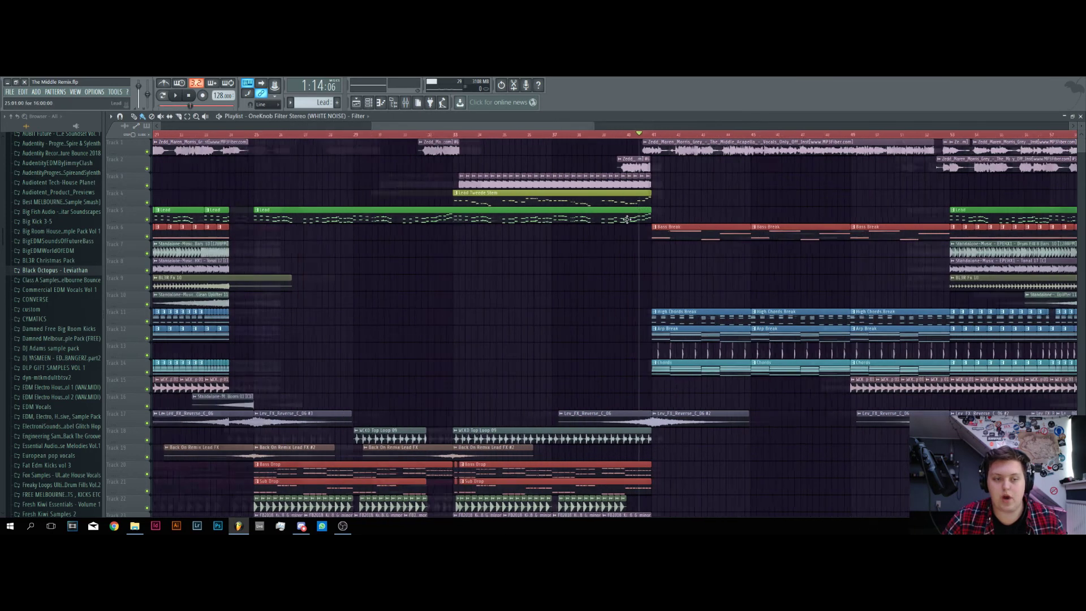
scroll(524, 130, "up", 3)
key("space")
scroll(524, 130, "up", 2)
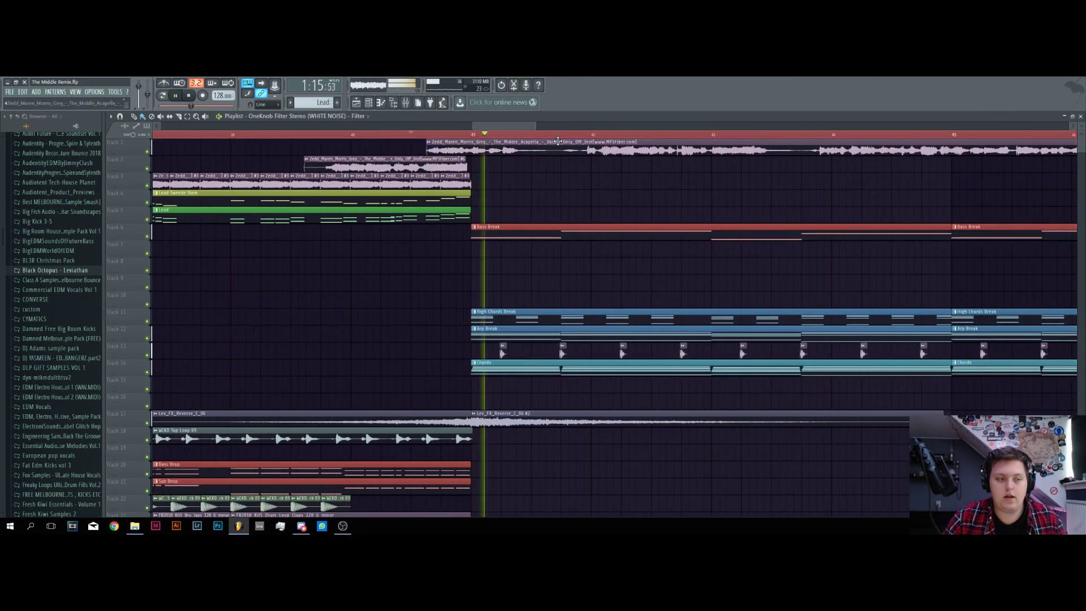
key("space")
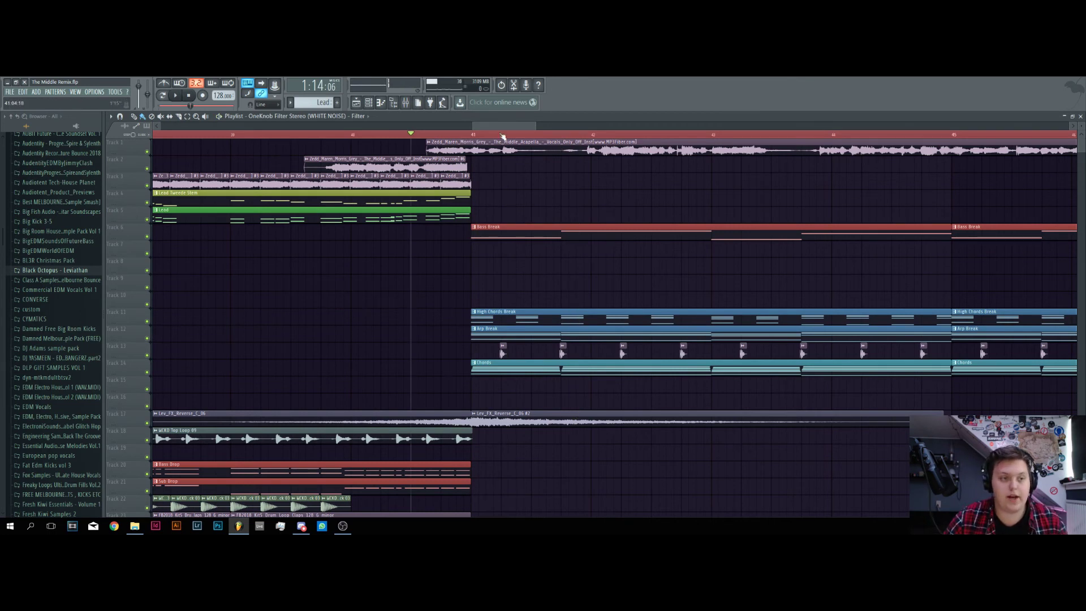
scroll(503, 136, "down", 5)
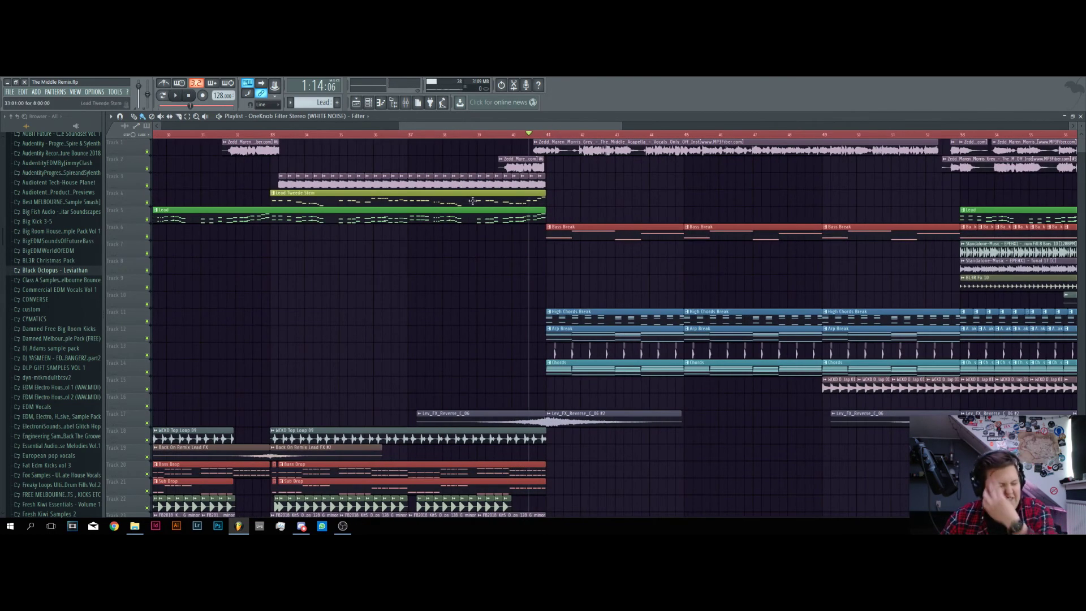
scroll(509, 130, "down", 3)
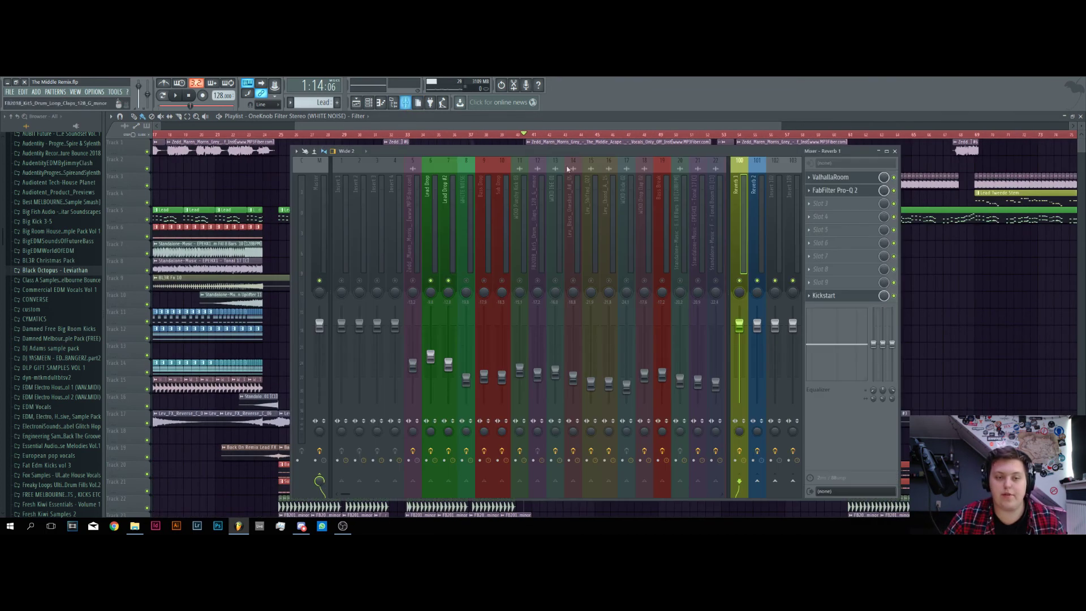
Bring the mixer back up and review the effect chains of the Reverb 1 and Reverb 2 tracks
left_click(405, 102)
left_click(744, 211)
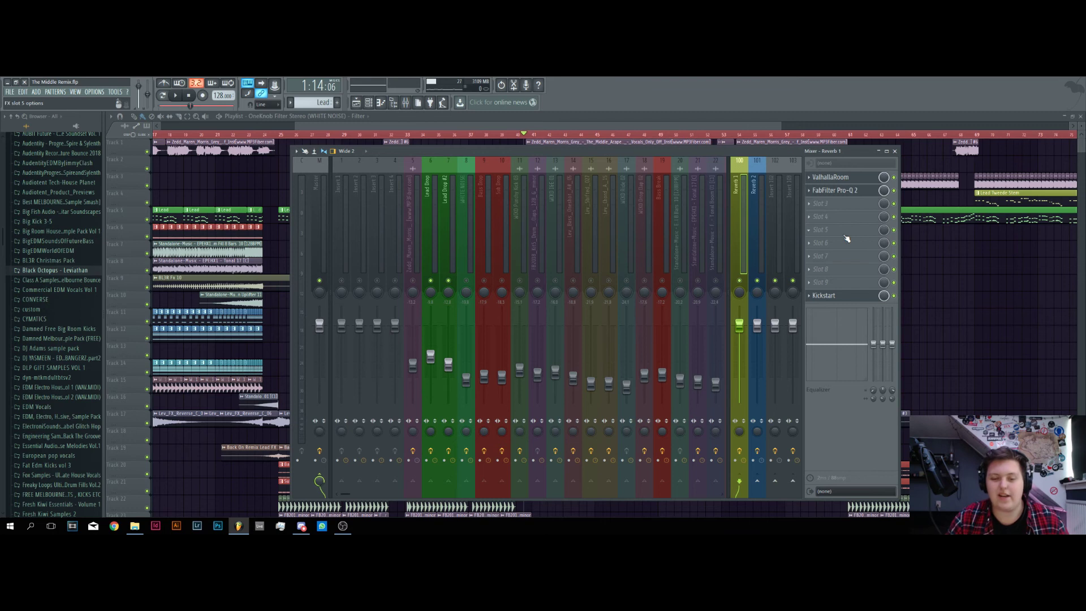
mouse_move(739, 324)
left_mouse_down()
mouse_move(741, 372)
mouse_move(742, 342)
left_mouse_up()
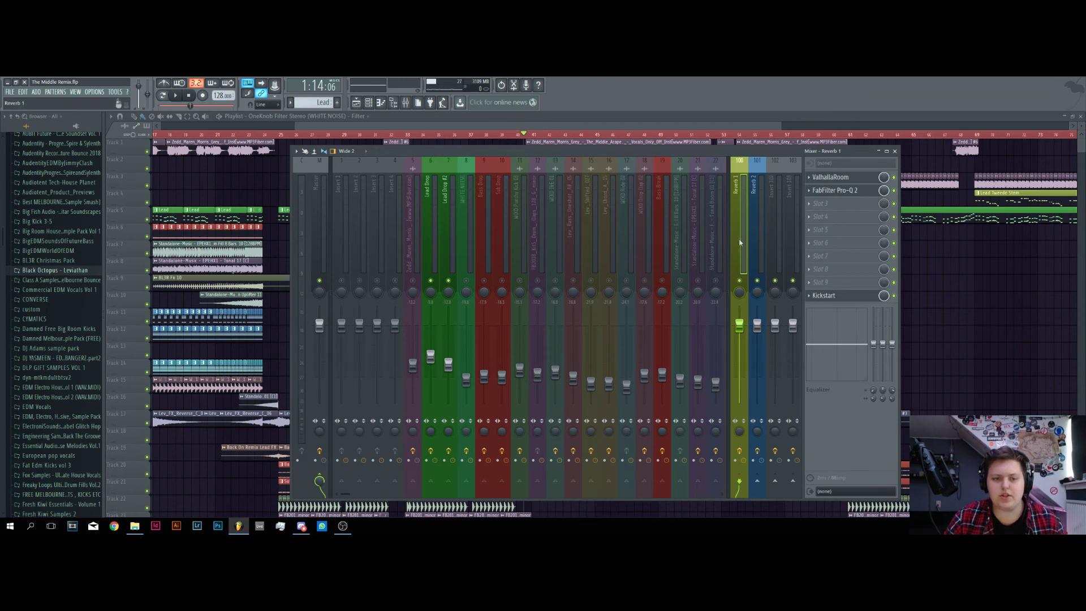
left_click(755, 232)
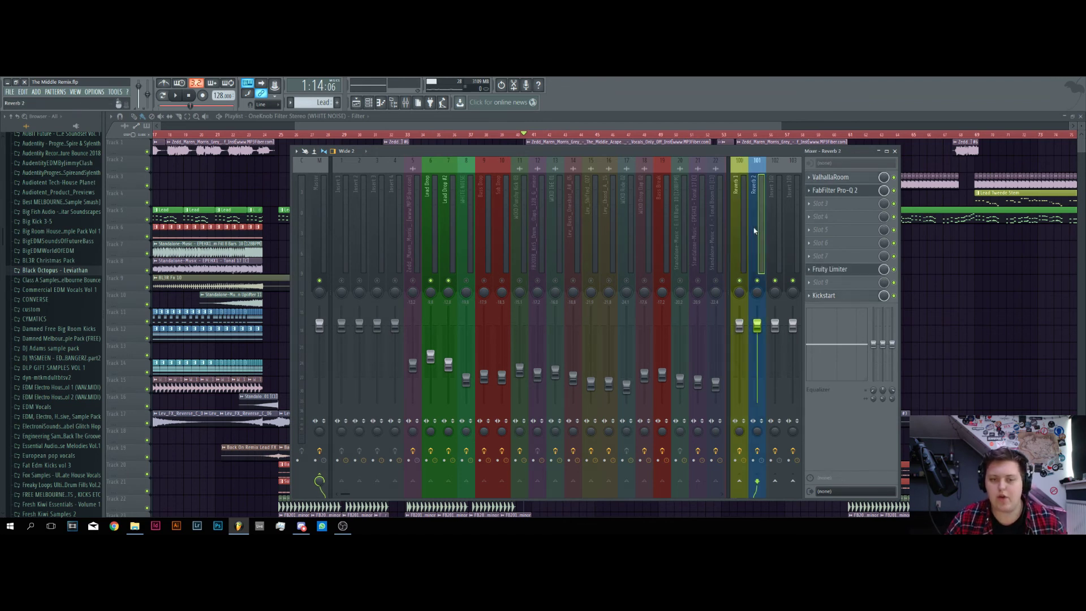